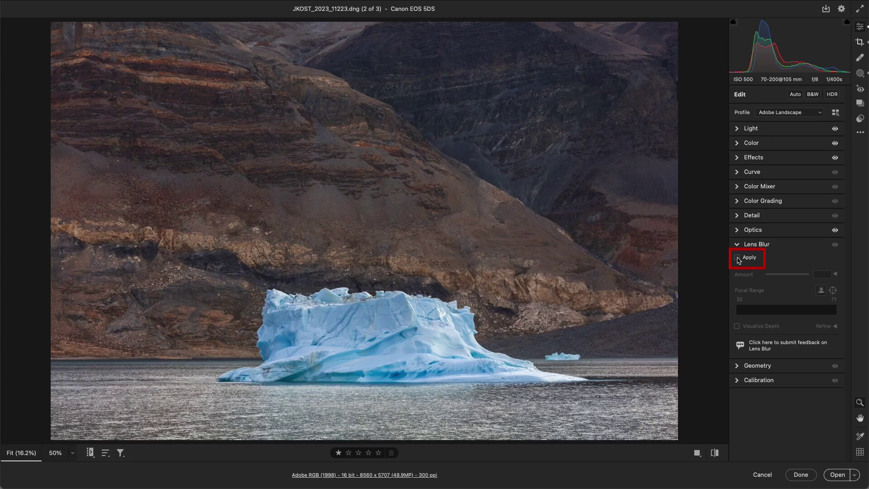
- Apply Lens Blur to the iceberg at Amount 86 with the second bokeh shape and Boost 86
left_click(737, 258)
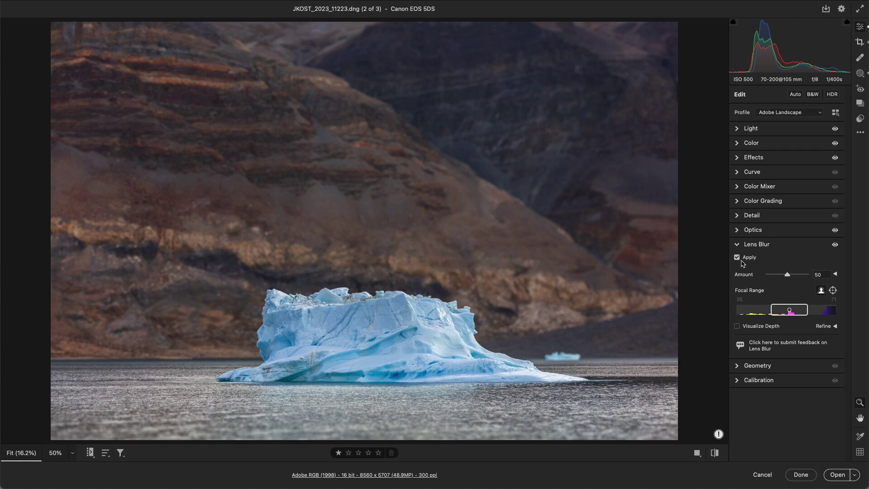
left_click_drag(788, 275, 804, 275)
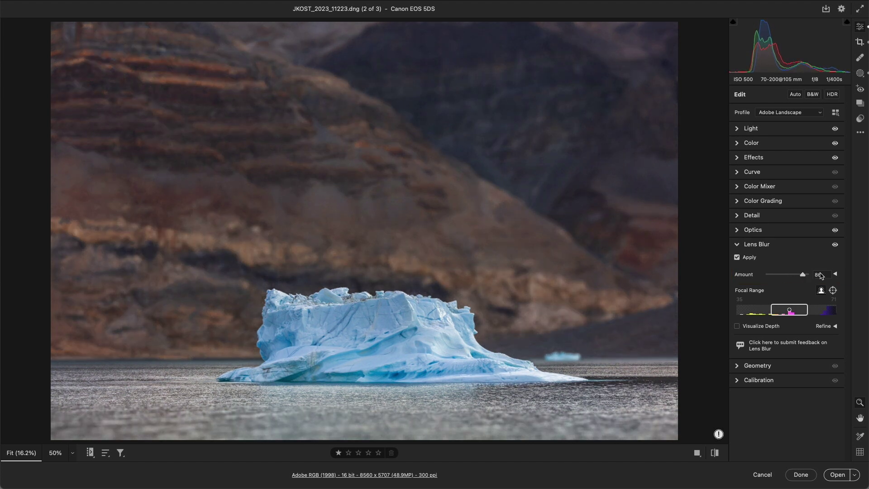
left_click(836, 274)
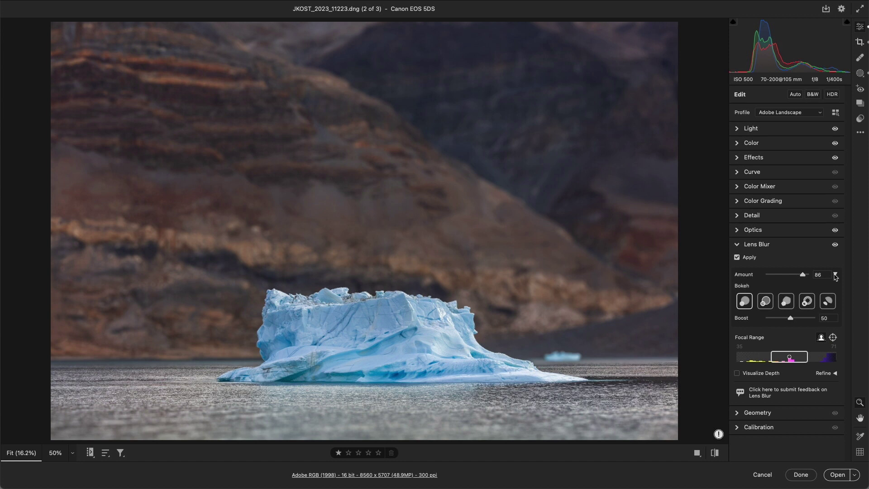
left_click(766, 304)
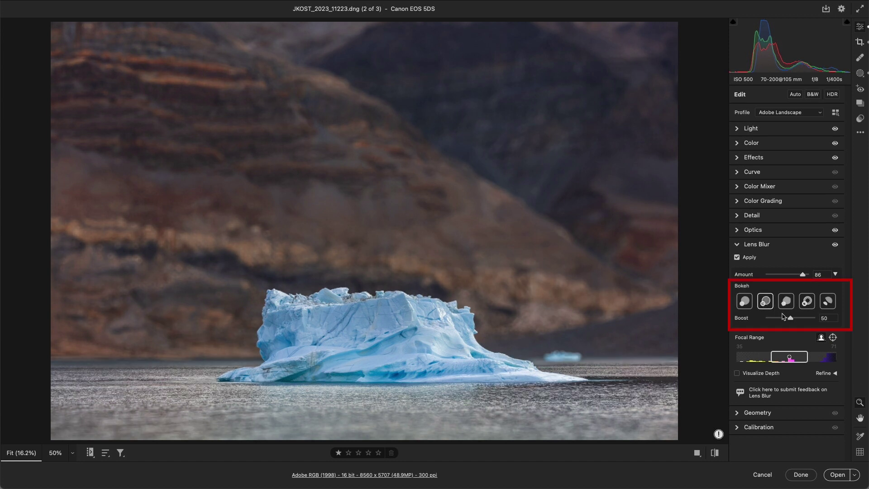
left_click_drag(790, 319, 807, 319)
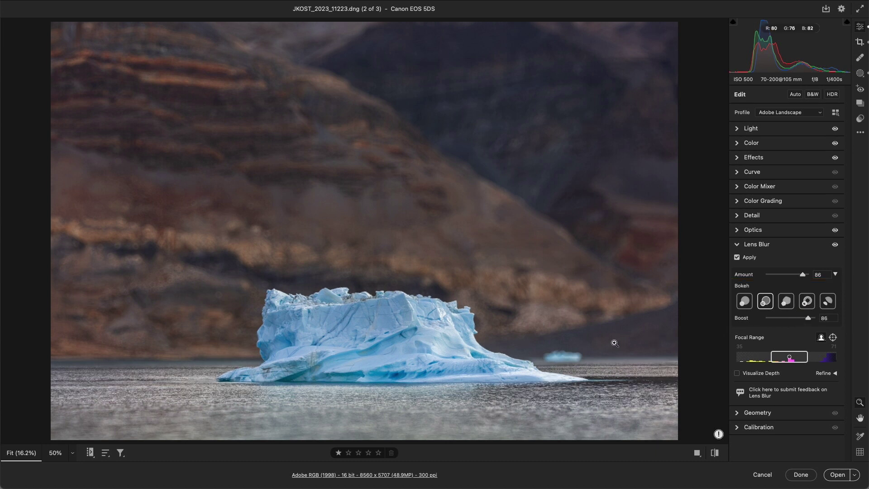
left_click(568, 347)
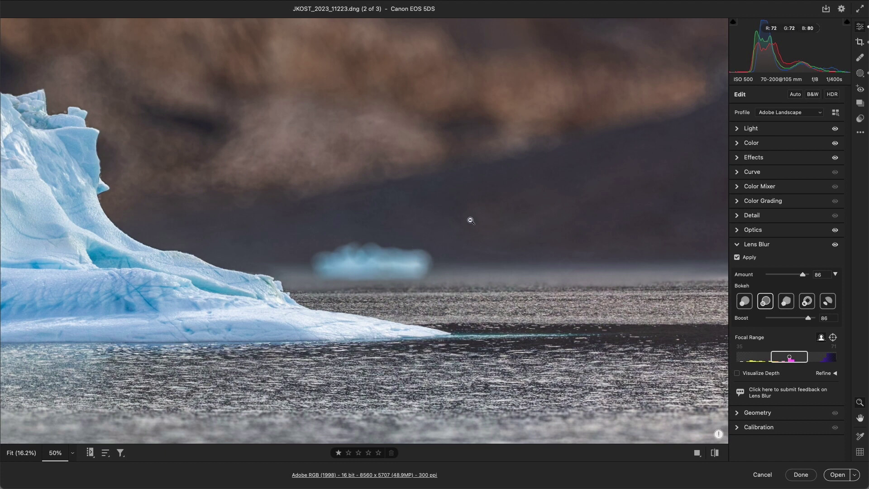
- Try focus points on the nearby water and then on the distant mountains
left_click(494, 234)
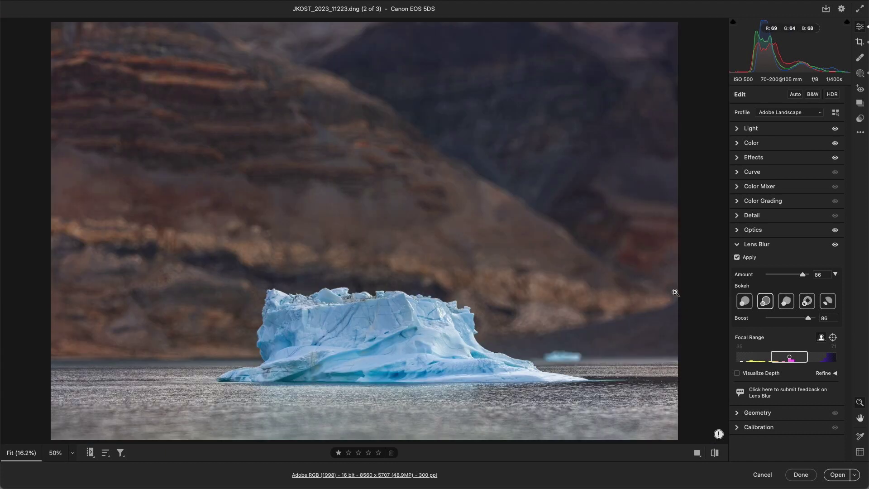
left_click(832, 338)
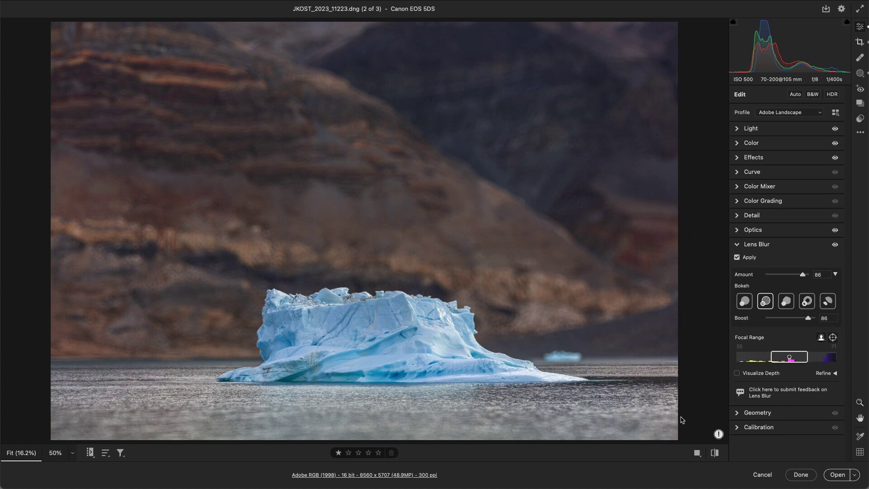
left_click(646, 422)
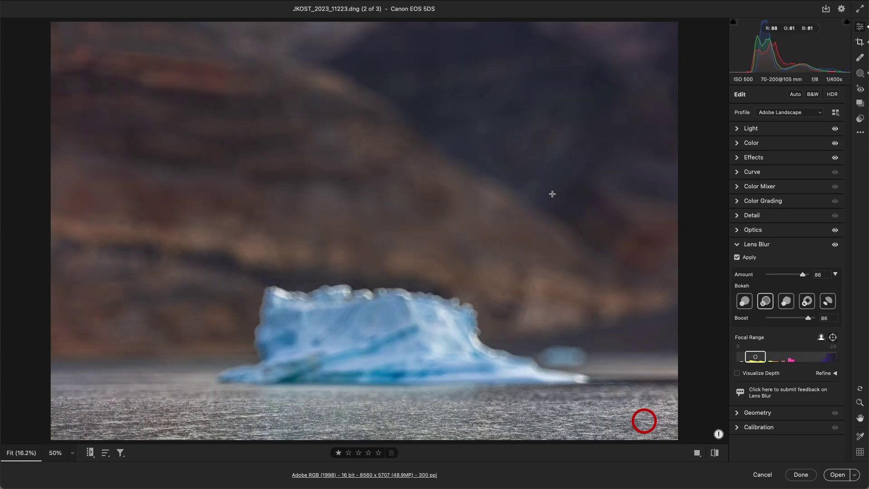
left_click_drag(553, 183, 529, 211)
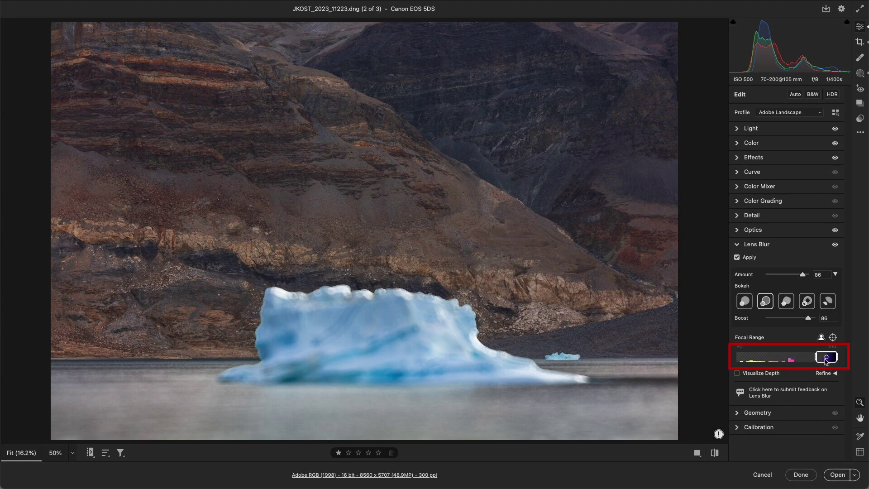
- Move the focal range to 35–71 over the iceberg and apply subject-based focus
left_click_drag(825, 358, 789, 358)
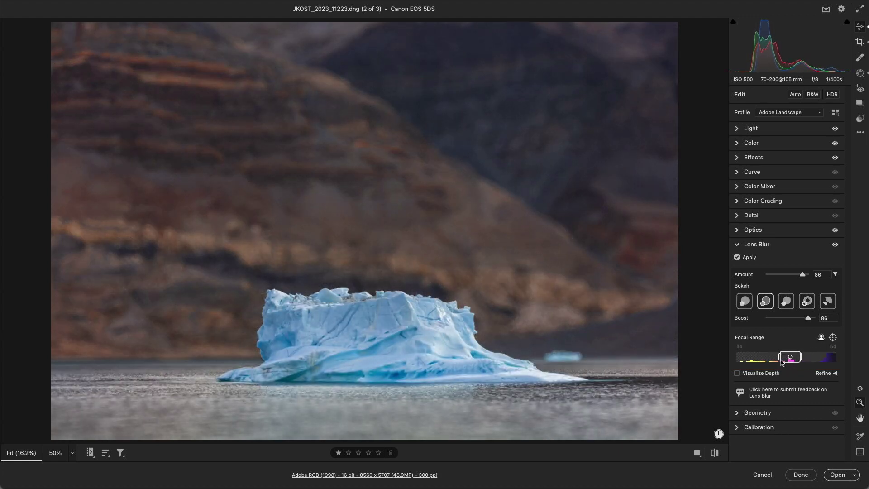
left_click_drag(780, 359, 755, 361)
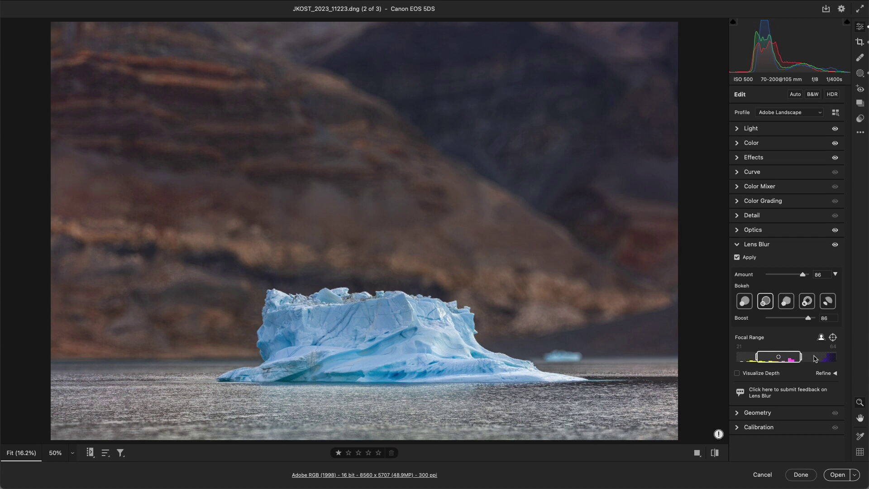
left_click(815, 359)
left_click(821, 338)
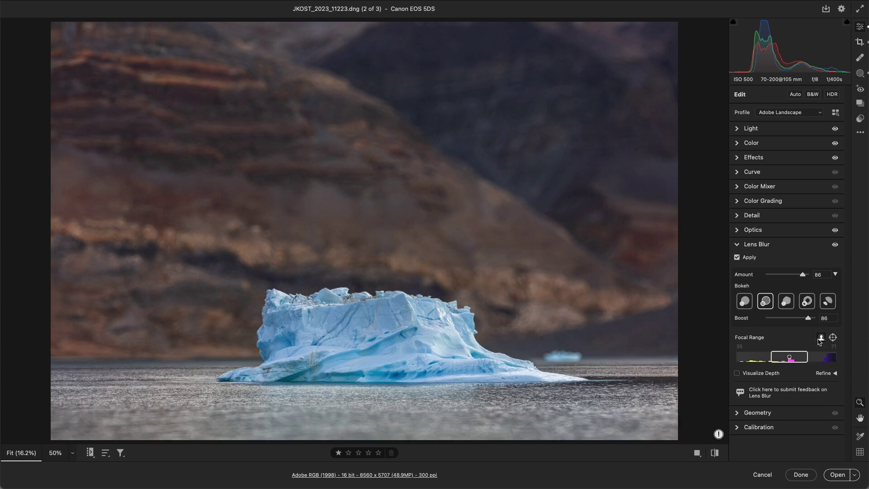
- Using the depth map, extend the iceberg's in-focus range further toward the foreground
left_click(738, 373)
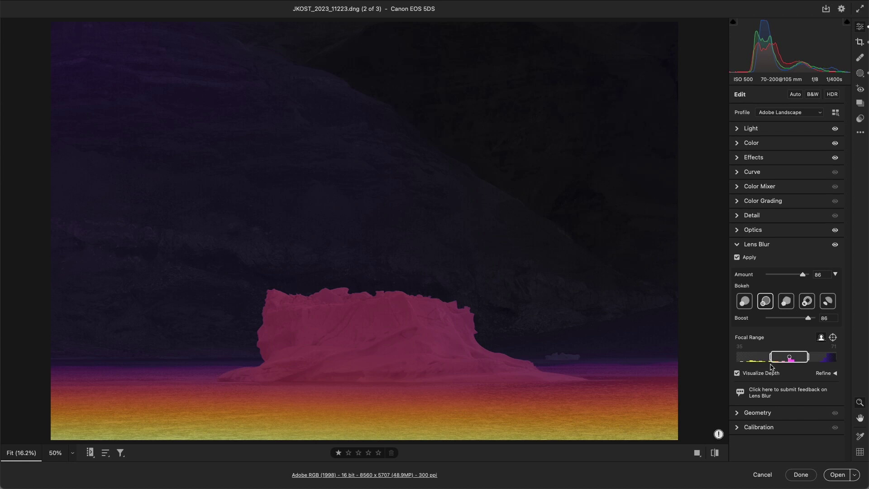
mouse_move(780, 360)
mouse_move(780, 359)
left_mouse_down()
mouse_move(768, 361)
mouse_move(790, 365)
mouse_move(778, 363)
left_mouse_up()
left_click(737, 374)
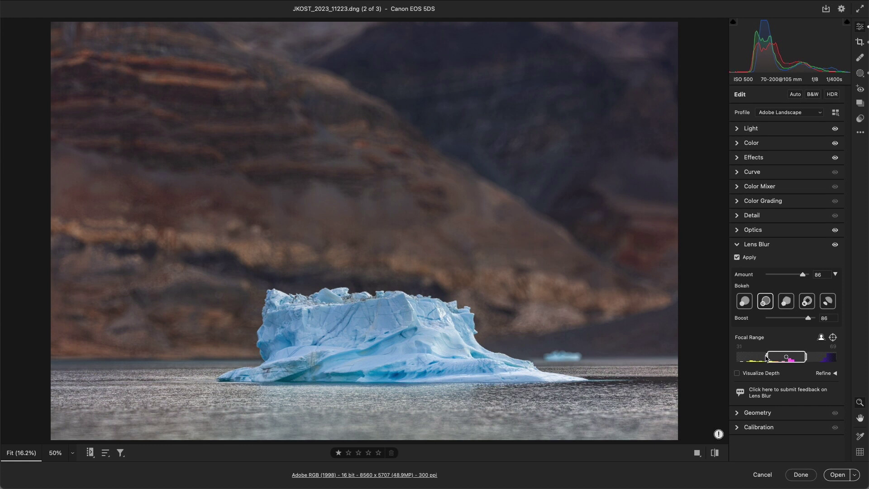
left_click_drag(769, 357, 756, 358)
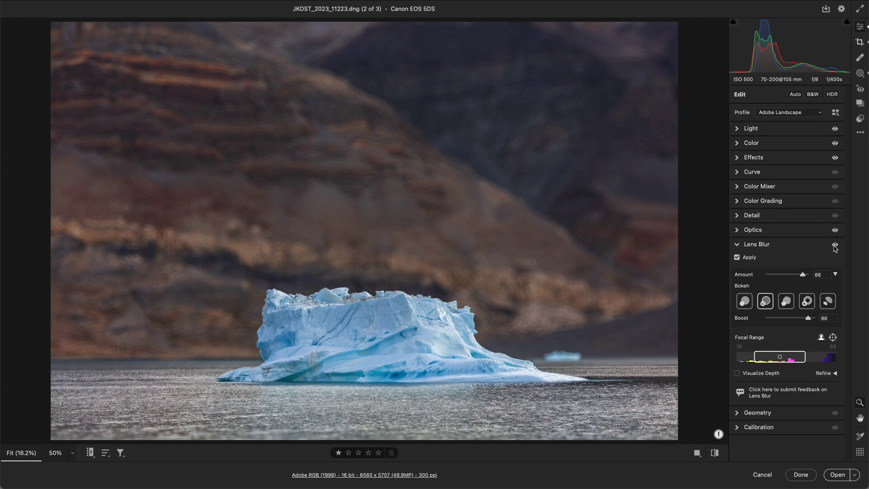
- Compare the result with the unblurred original, then go to the village photo
left_click(835, 246)
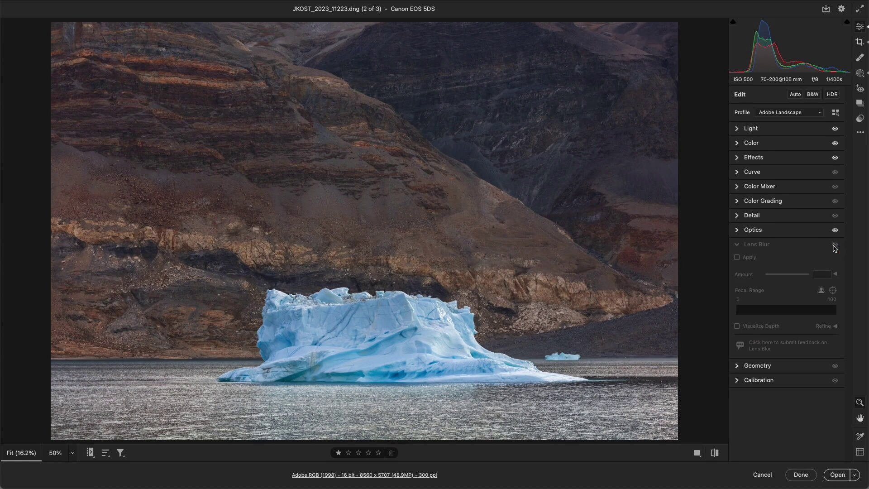
left_click(835, 246)
key("Right")
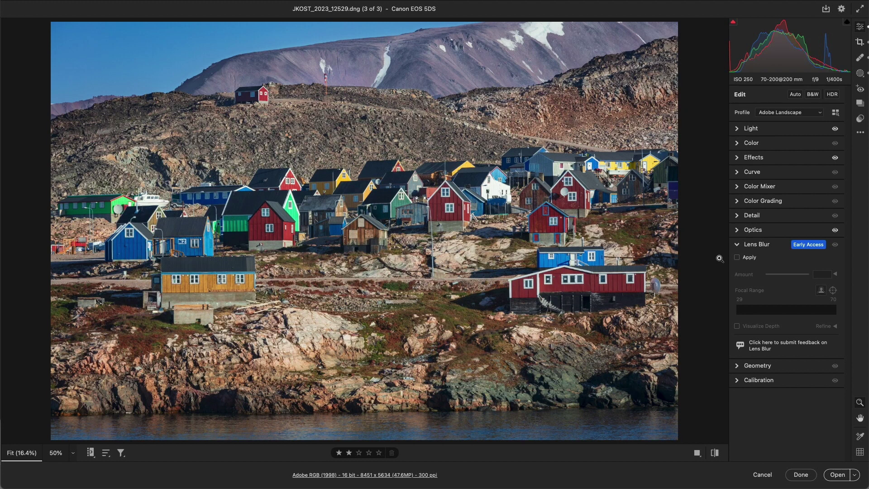
- Apply Lens Blur at Amount 80 with the focus point on the yellow house
left_click(737, 257)
left_click_drag(785, 275, 800, 275)
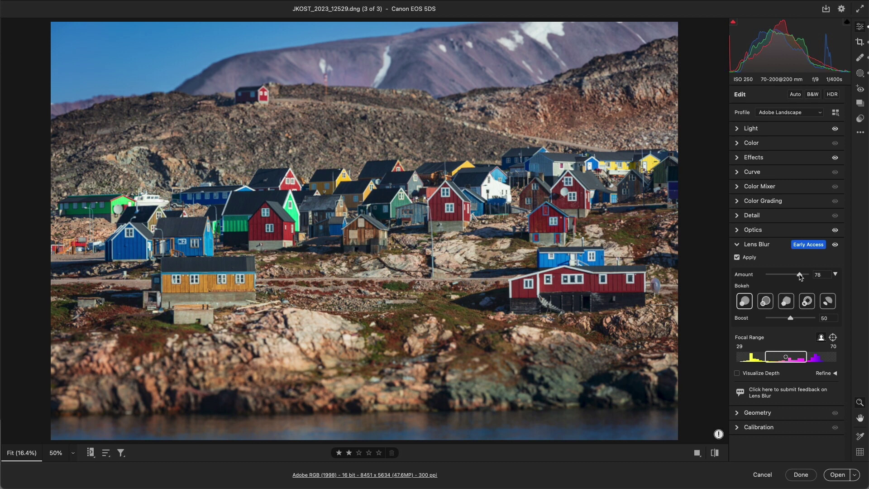
left_click(834, 338)
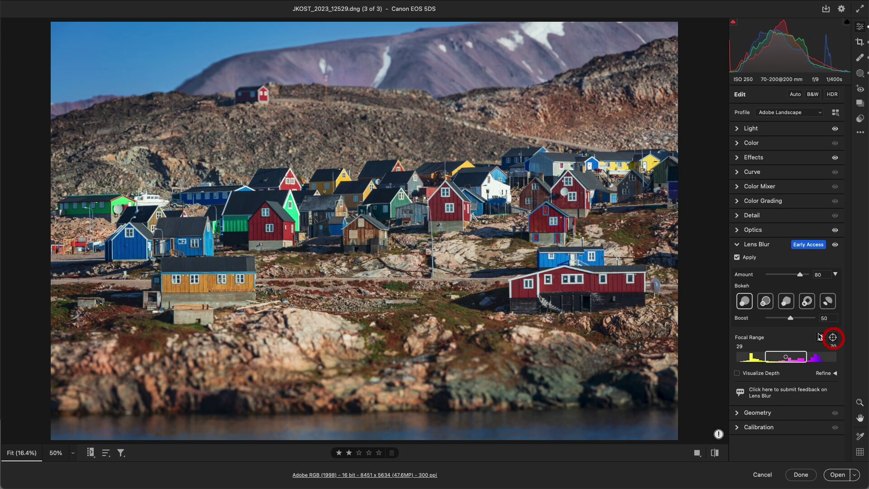
left_click(250, 285)
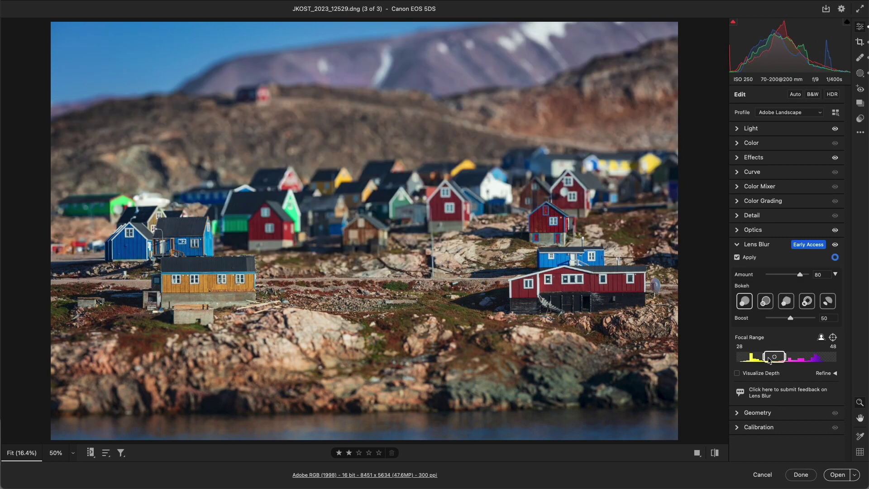
- Narrow the focal range to 36–46 and zoom in on the yellow house
left_click_drag(764, 358, 783, 360)
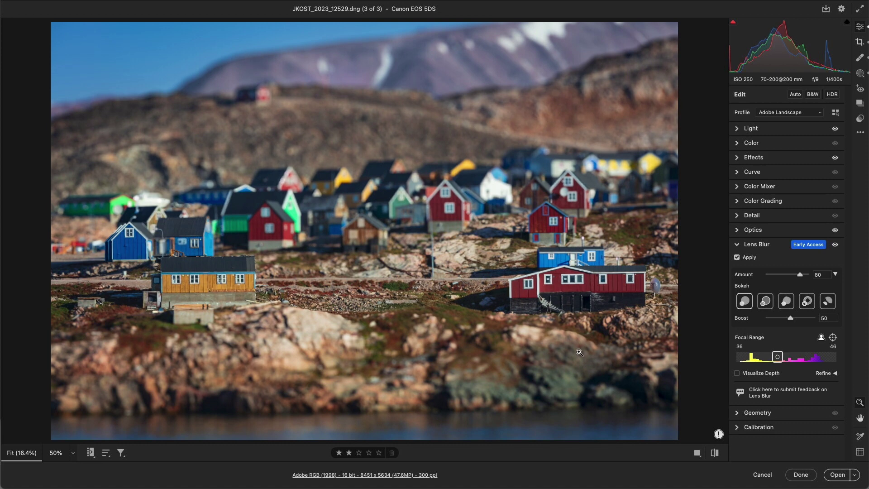
left_click(184, 278)
left_click_drag(400, 208, 388, 242)
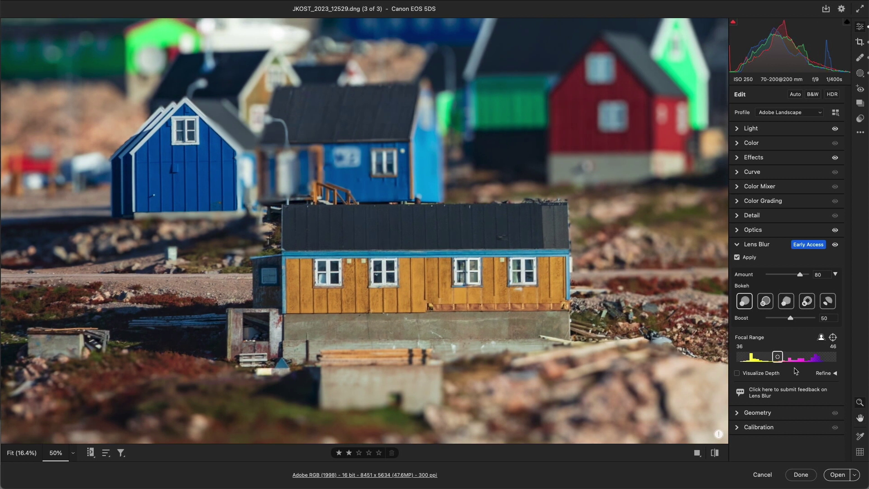
- With a smaller Blur brush, blur the dark bush left of the roof; set strength to 83
left_click(834, 374)
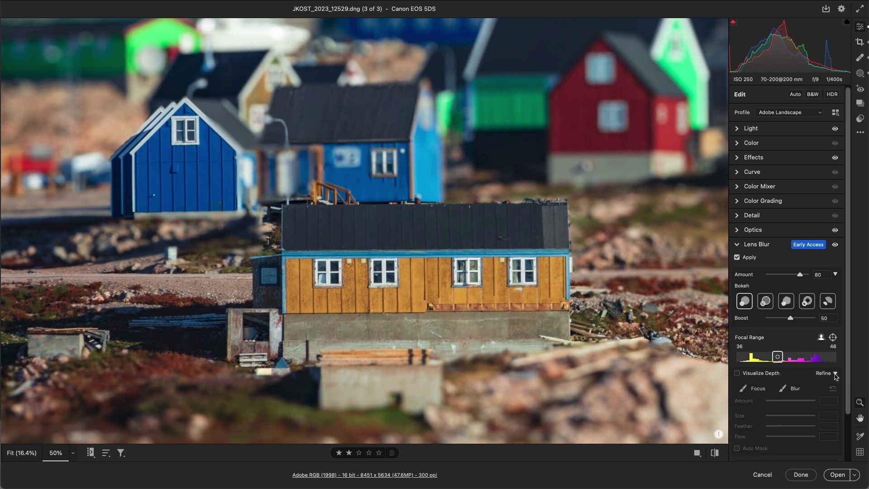
left_click(802, 389)
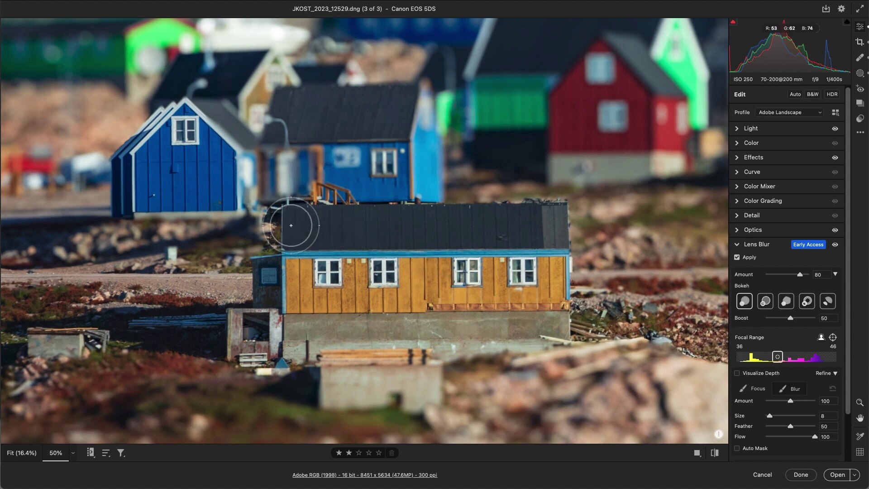
key("bracketleft")
key("bracketleft")
key("bracketleft")
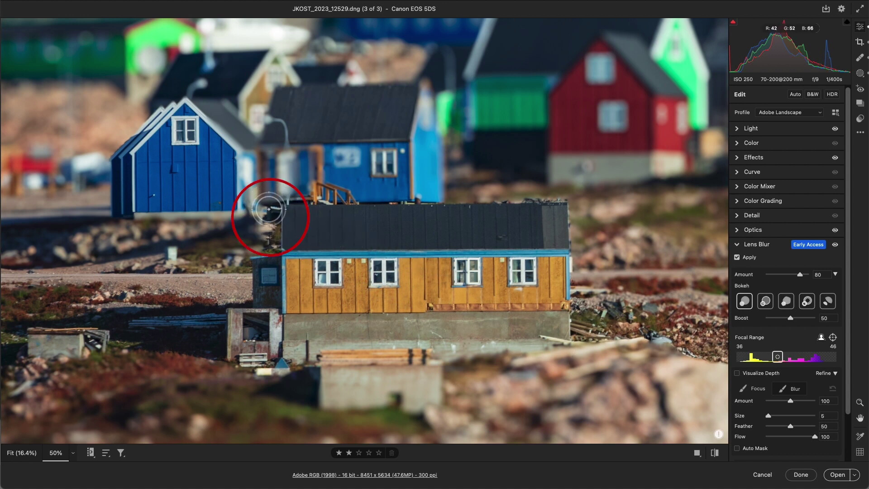
left_click_drag(267, 215, 265, 248)
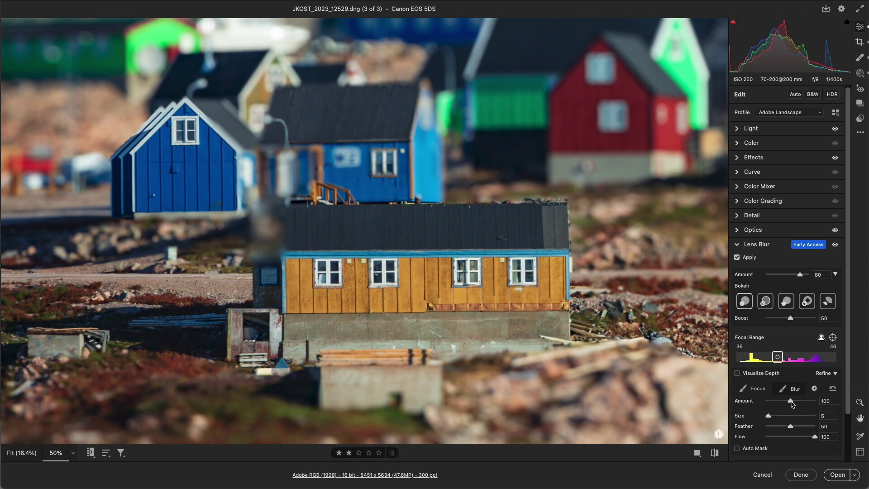
left_click_drag(790, 401, 777, 407)
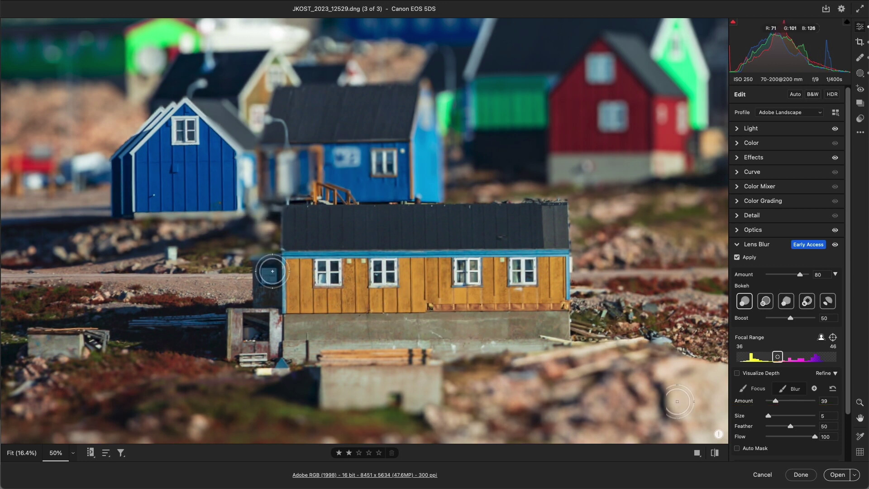
- At size 3, erase blur along the yellow house's left edge and blur the railing in a straight line
key("bracketleft")
key("bracketleft")
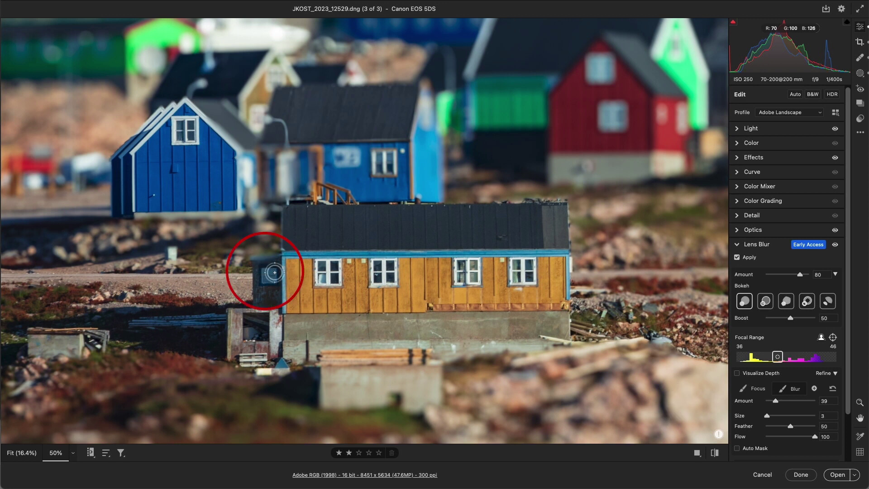
key("alt")
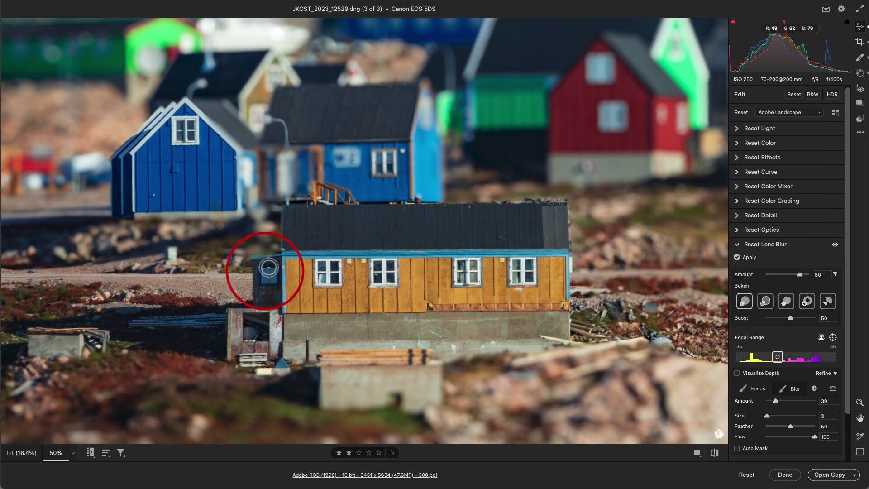
left_click_drag(268, 268, 258, 270)
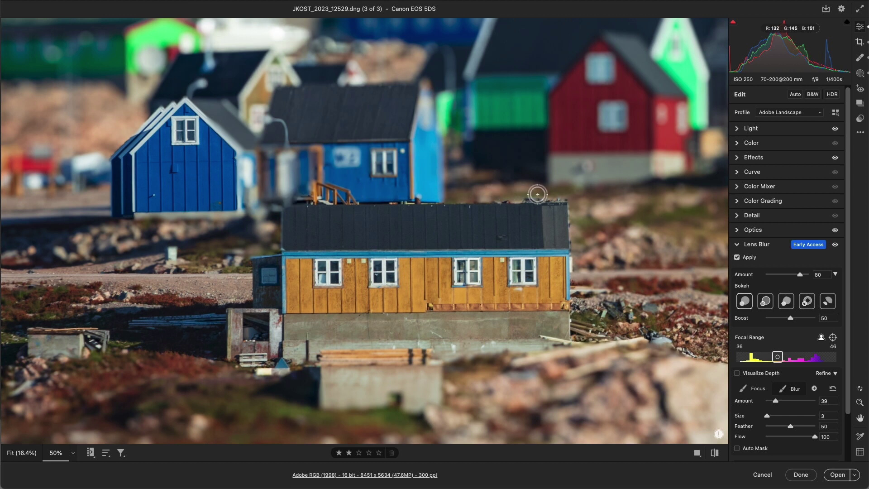
key("shift")
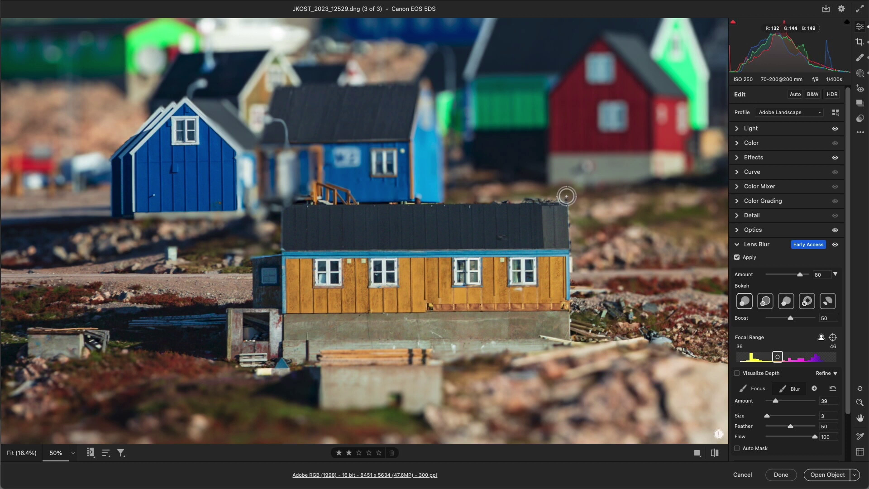
left_click(566, 196, "shift")
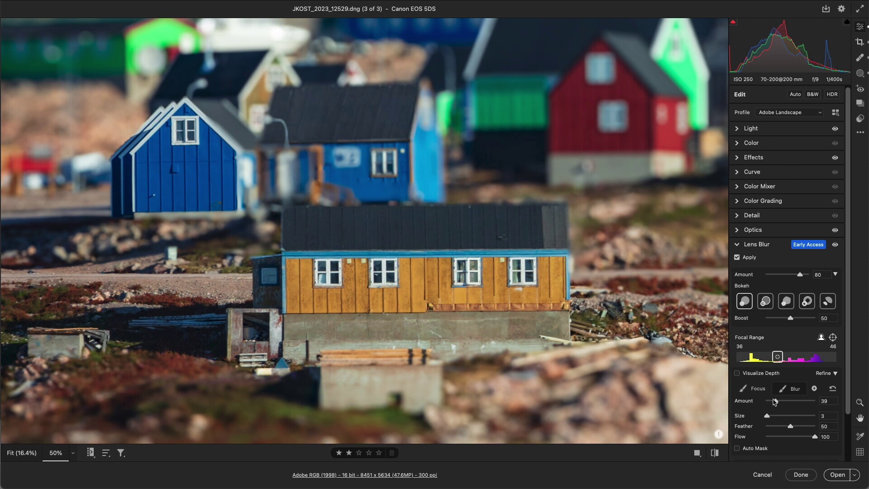
- Paint blur over the blue house with a size 8 brush at Amount 28, then lower Amount to 17
left_click_drag(775, 401, 773, 401)
key("bracketright")
key("bracketright")
key("bracketright")
key("bracketright")
key("bracketright")
mouse_move(176, 120)
left_mouse_down()
mouse_move(144, 142)
mouse_move(131, 189)
mouse_move(209, 198)
mouse_move(203, 135)
left_mouse_up()
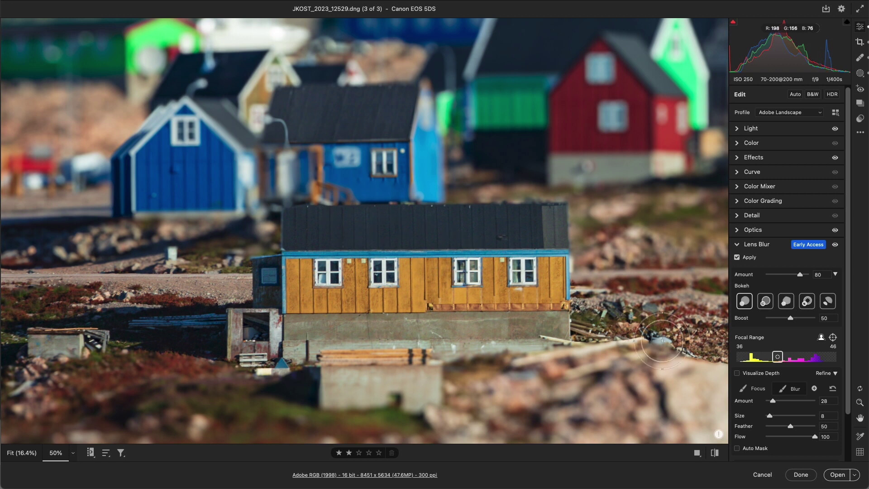
left_click_drag(772, 401, 770, 402)
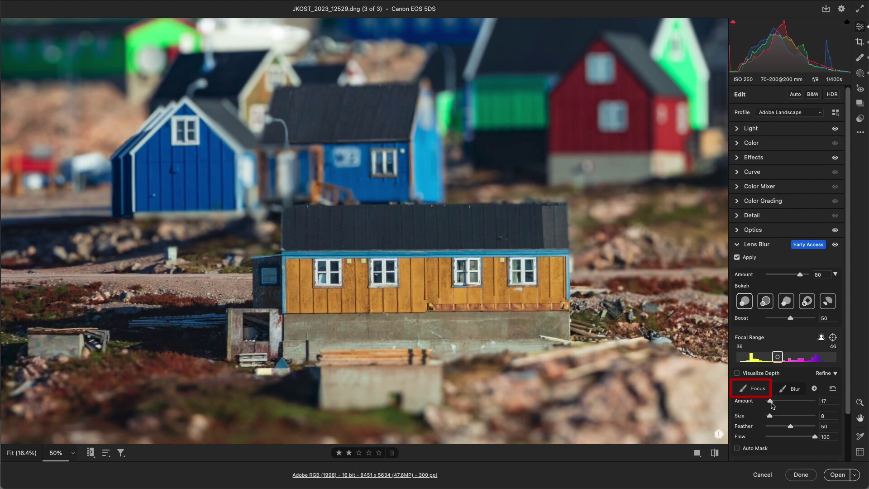
- With the Focus brush, restore sharpness on the ground strip and rocks beside the yellow house
left_click(741, 385)
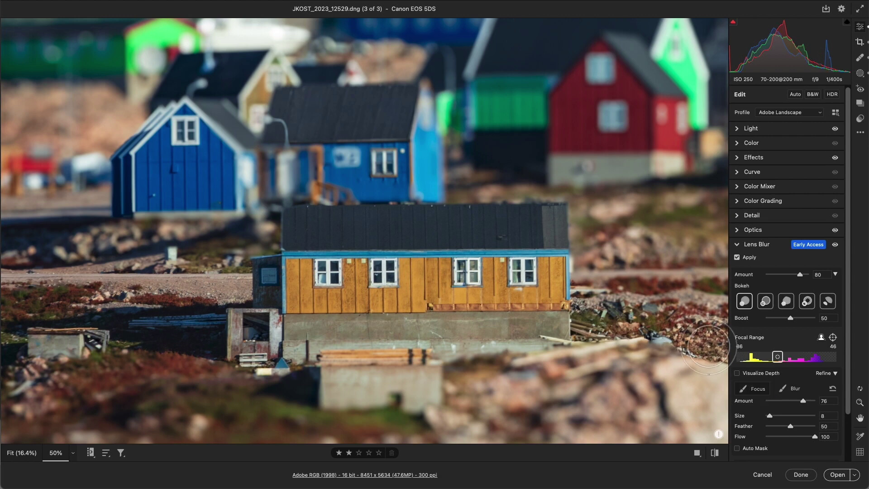
left_click_drag(705, 340, 278, 341)
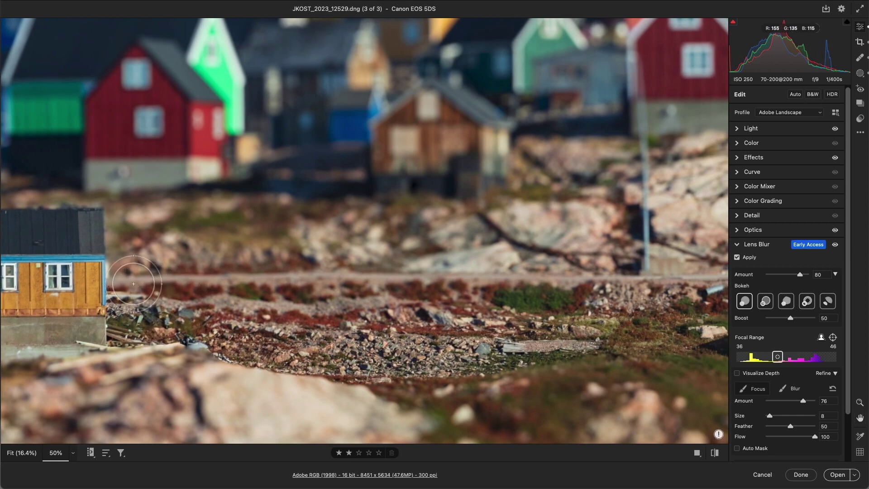
left_click_drag(394, 284, 697, 292)
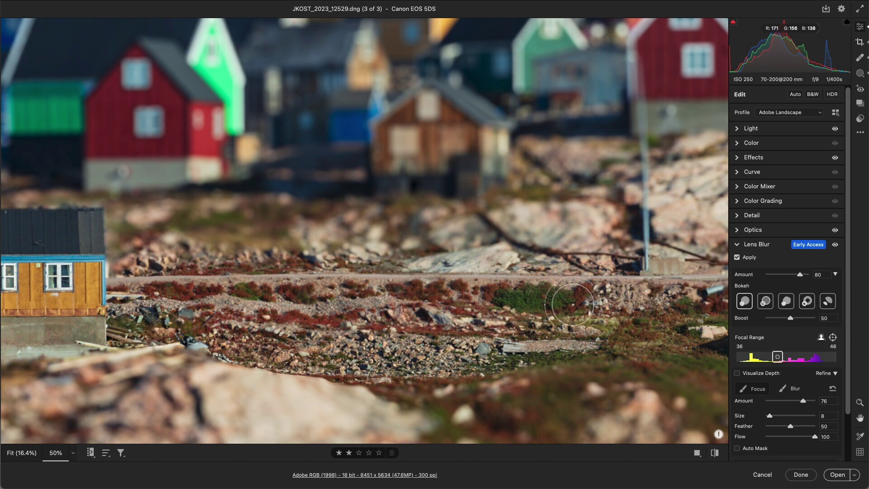
left_click_drag(147, 301, 136, 265)
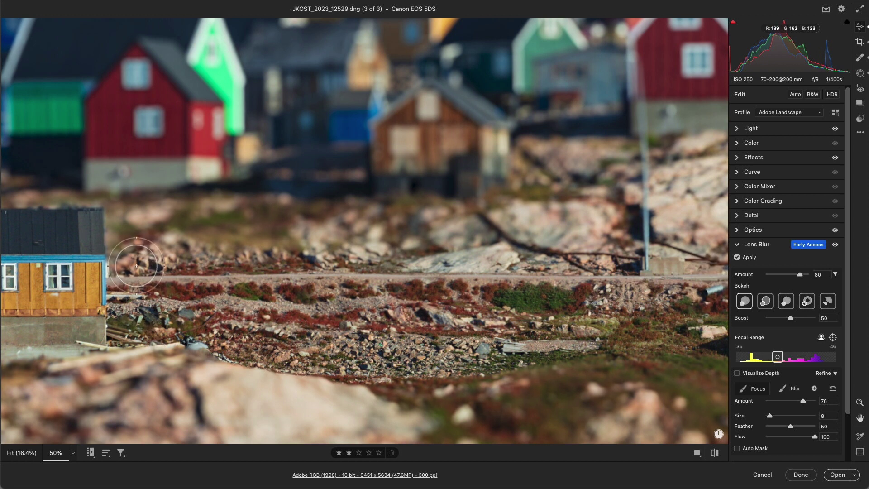
- Check the depth map, set brush strength to 72, and fit the whole village photo in view
left_click(737, 374)
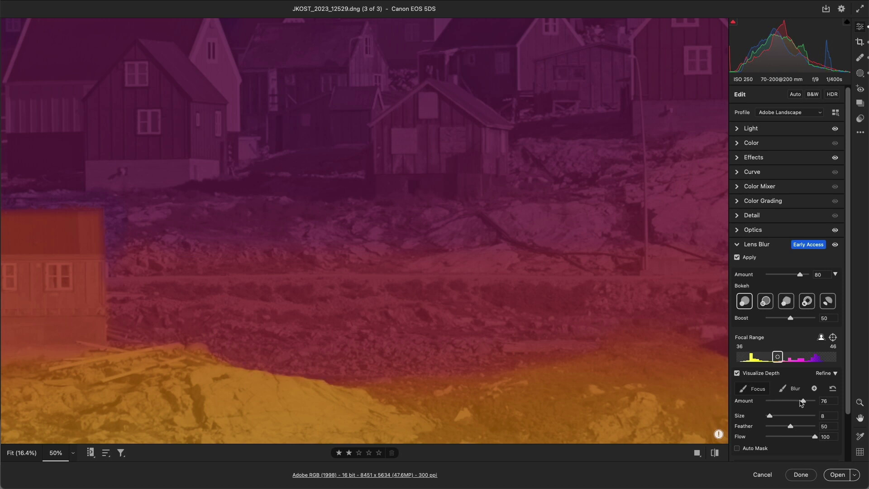
left_click_drag(803, 401, 797, 401)
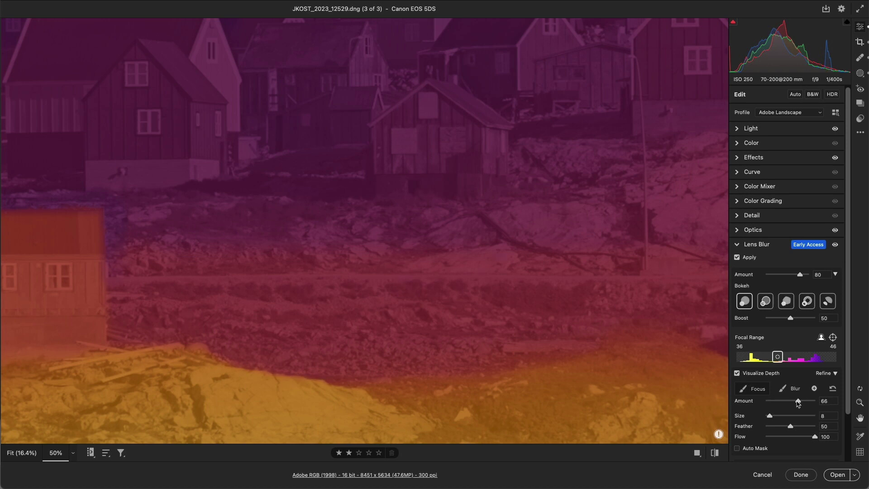
left_click(737, 373)
left_click(701, 371)
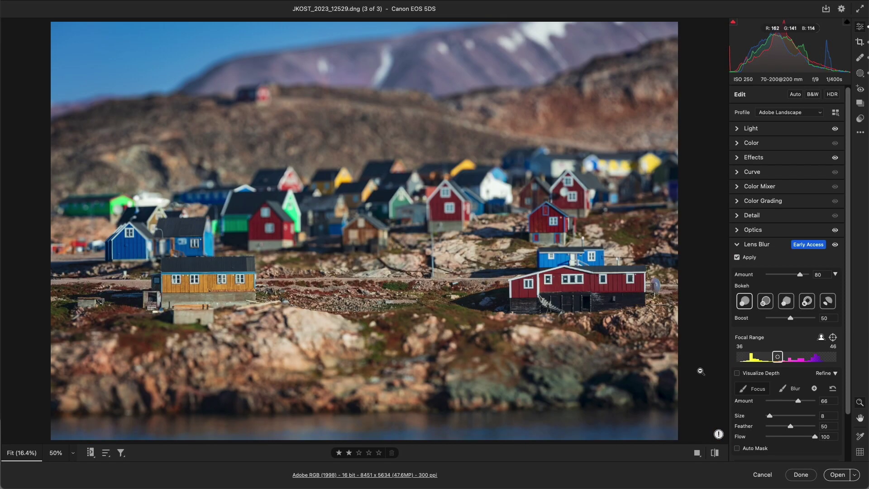
- Toggle Lens Blur off and back on for a before/after comparison
left_click(833, 390)
left_click(836, 246)
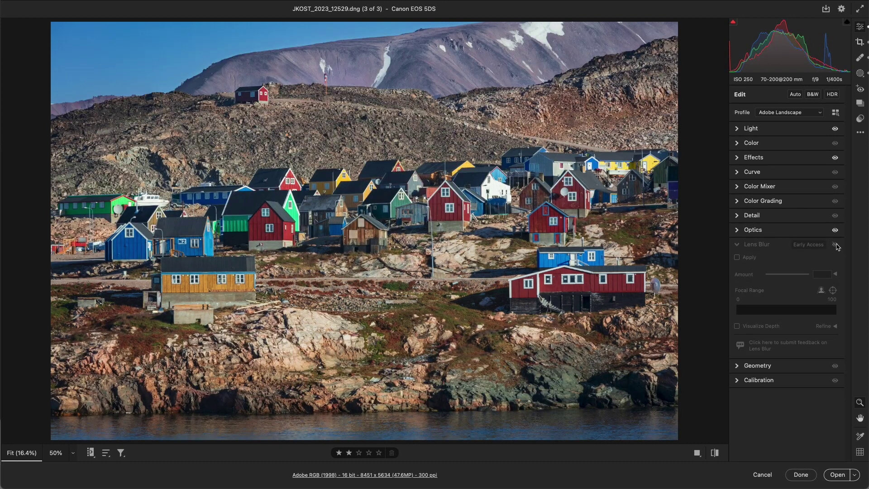
left_click(837, 245)
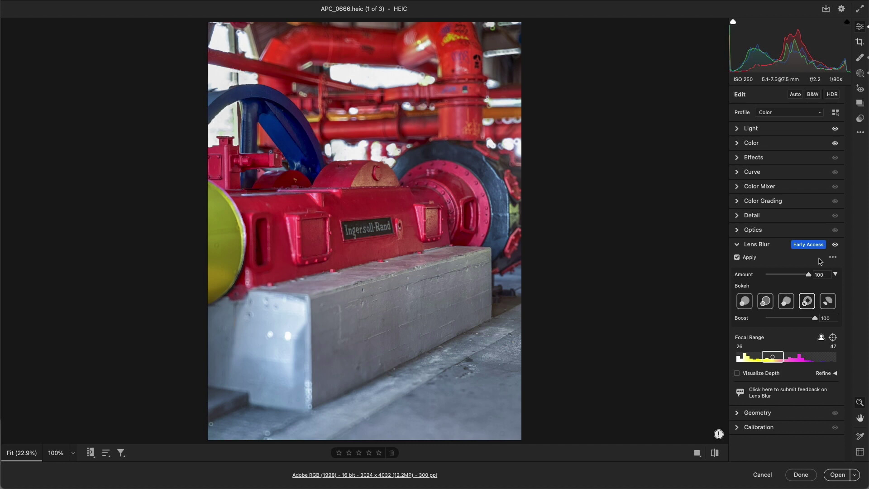
- Confirm Use Device Depth is ticked in the Lens Blur options, then switch to Healing
left_click(832, 258)
left_click(832, 259)
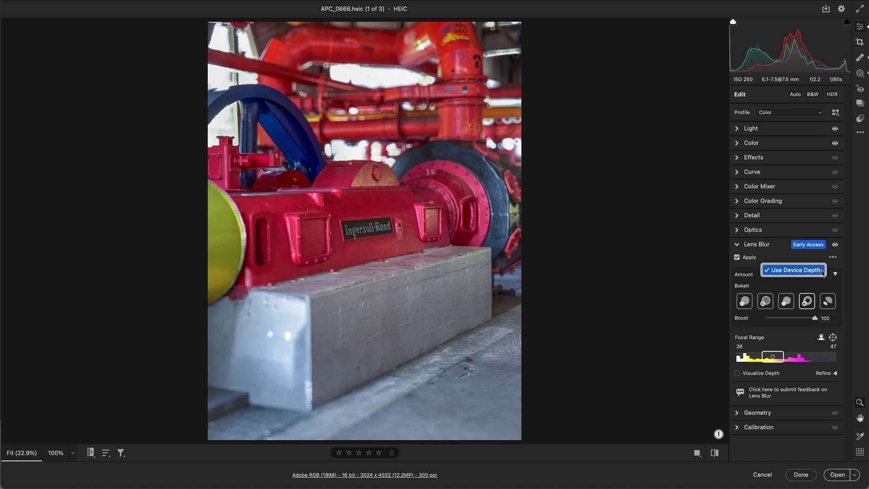
left_click(823, 270)
left_click(859, 58)
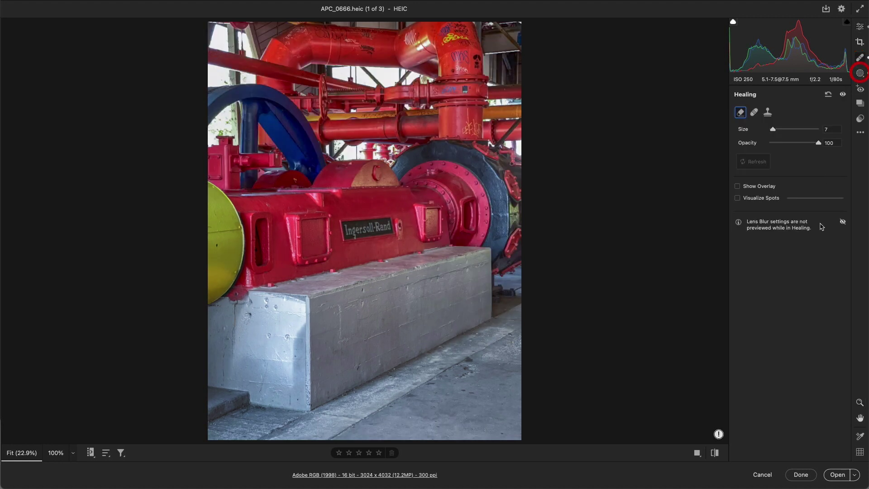
- Update Mask 1's Object 1 selection for the blurred machinery photo, then return to Lens Blur settings
left_click(860, 74)
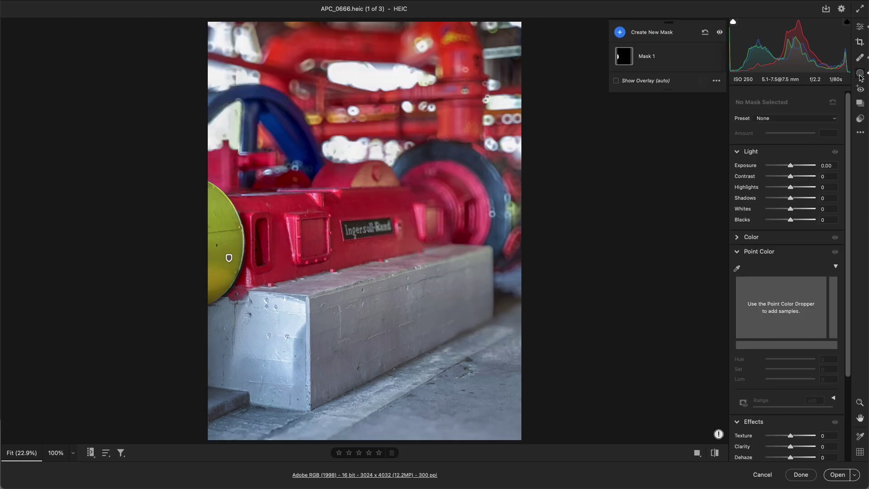
left_click(686, 58)
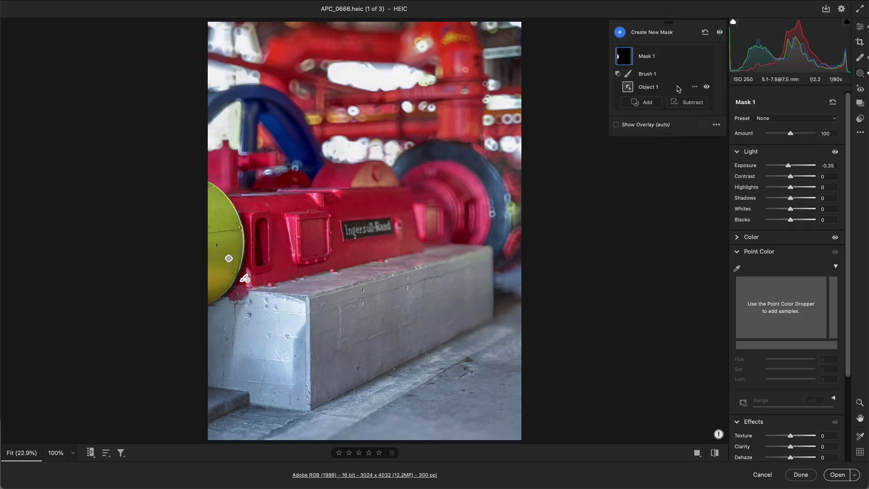
left_click(678, 87)
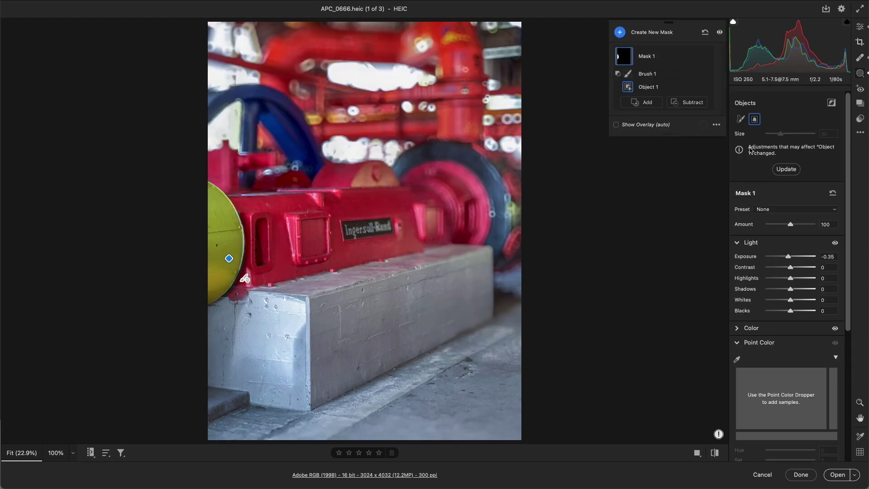
left_click(786, 169)
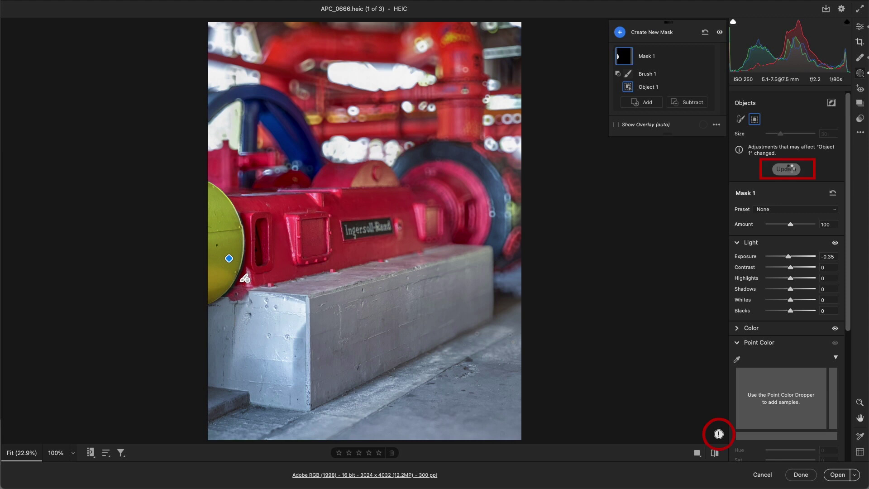
left_click(860, 30)
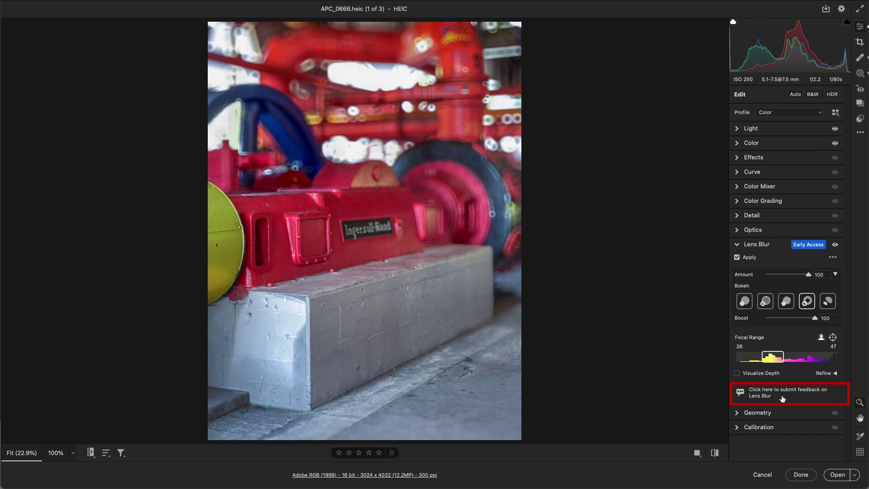
key("shift")
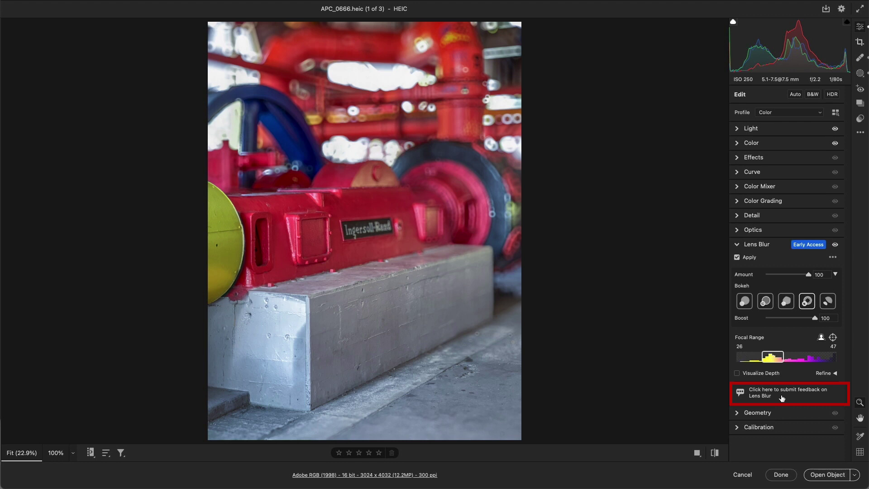